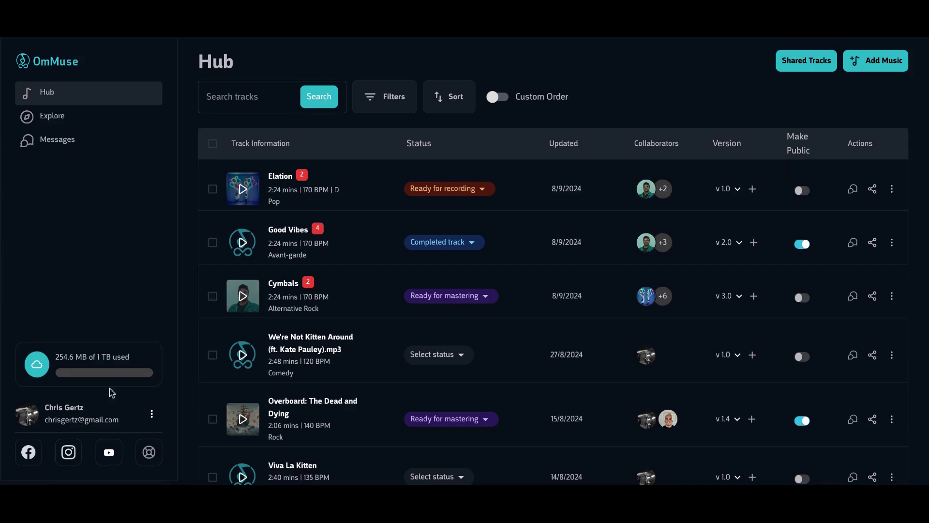
# - Open the account's profile page and review its personal details, bio, skills, genres, photo and social link fields
pyautogui.click(66, 418)
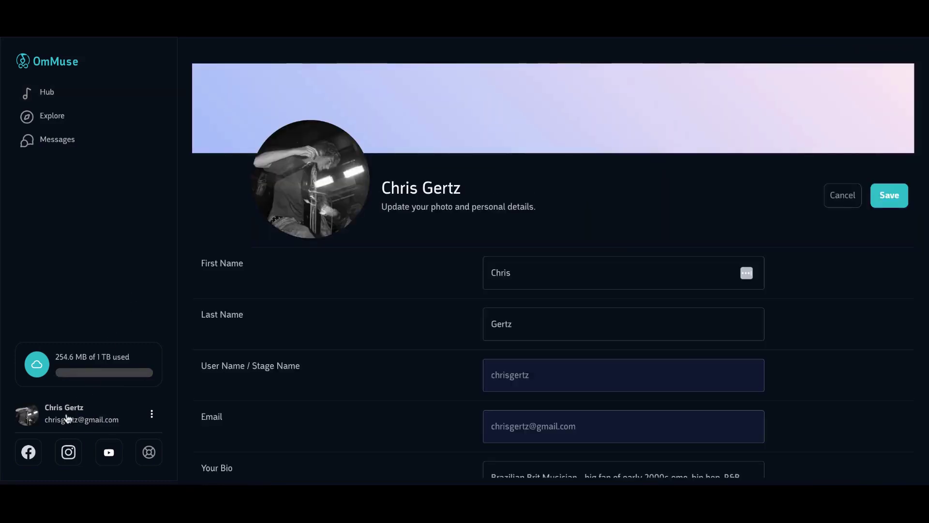
pyautogui.scroll(-5, 311, 316)
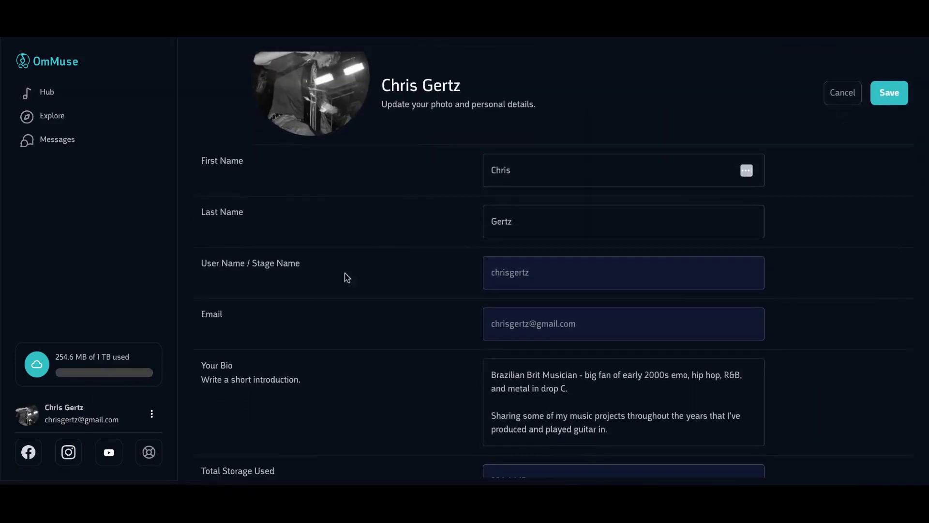
pyautogui.scroll(-2, 403, 225)
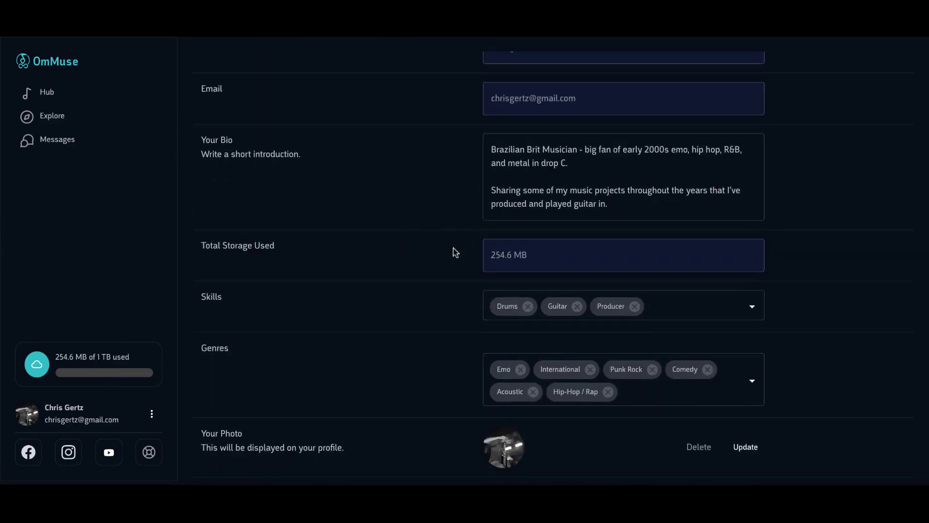
pyautogui.scroll(-2, 450, 257)
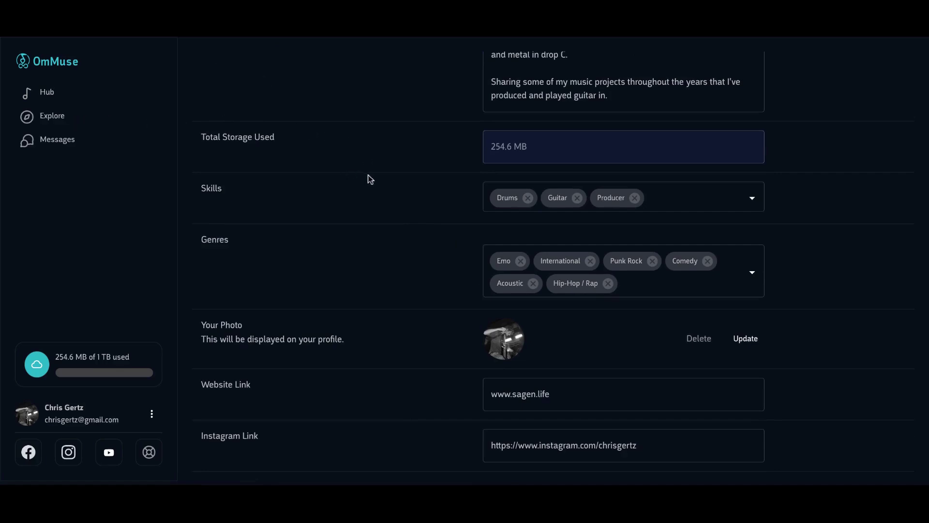
pyautogui.scroll(-3, 441, 263)
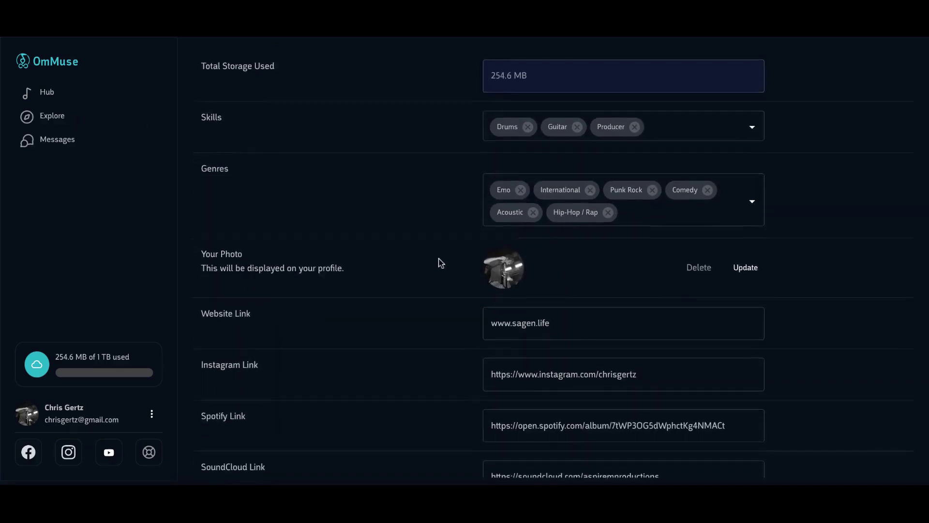
pyautogui.scroll(2, 437, 264)
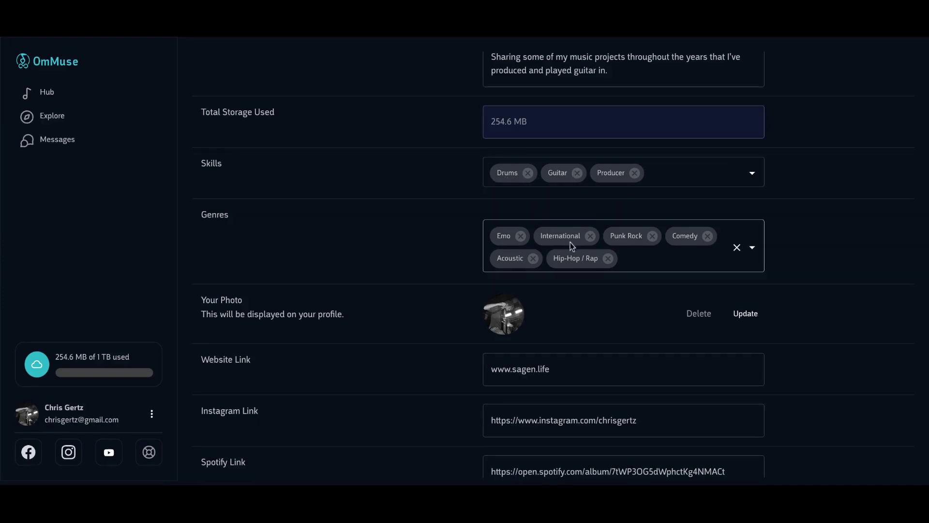
pyautogui.scroll(-2, 587, 246)
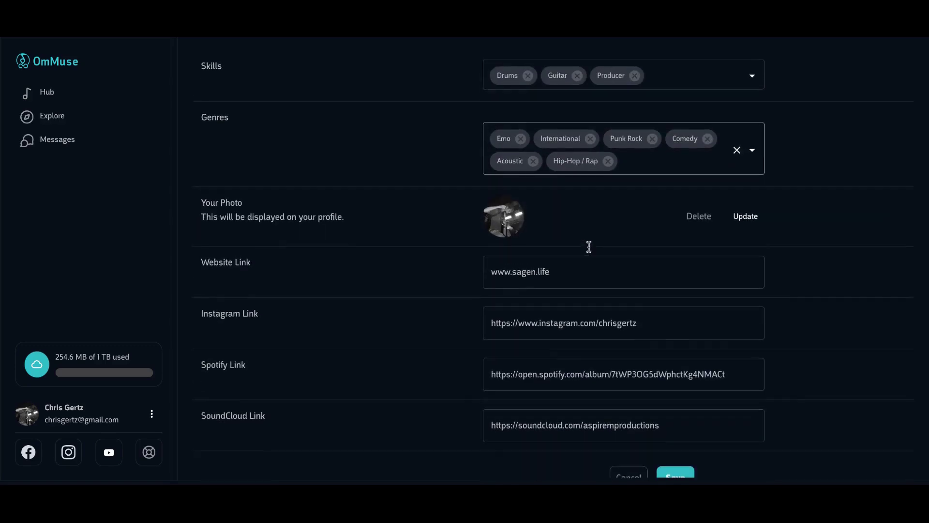
pyautogui.scroll(-1, 429, 279)
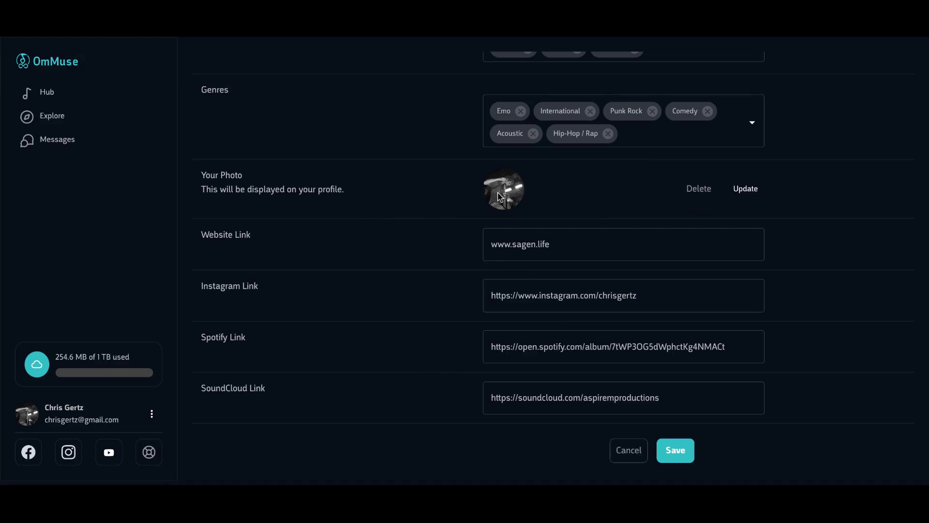
pyautogui.scroll(12, 404, 213)
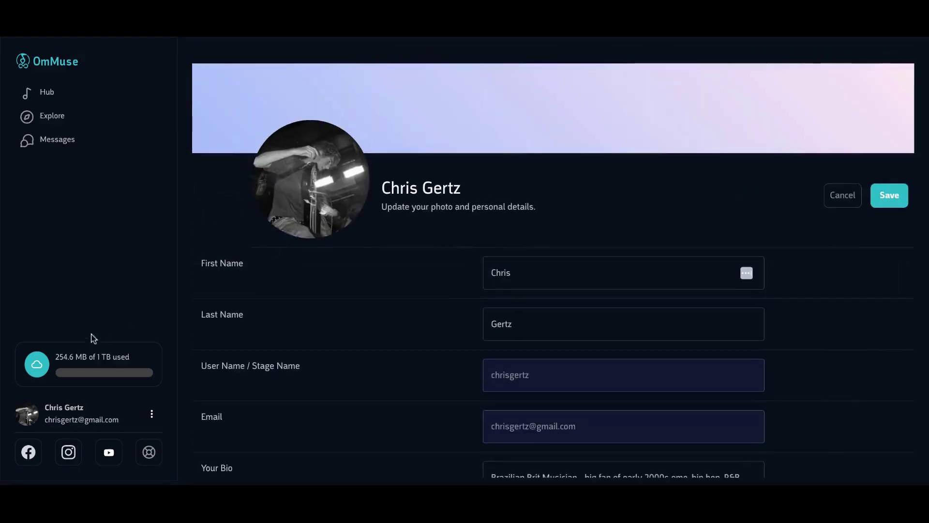
# - Return to the Hub and look through the list of uploaded tracks
pyautogui.click(46, 93)
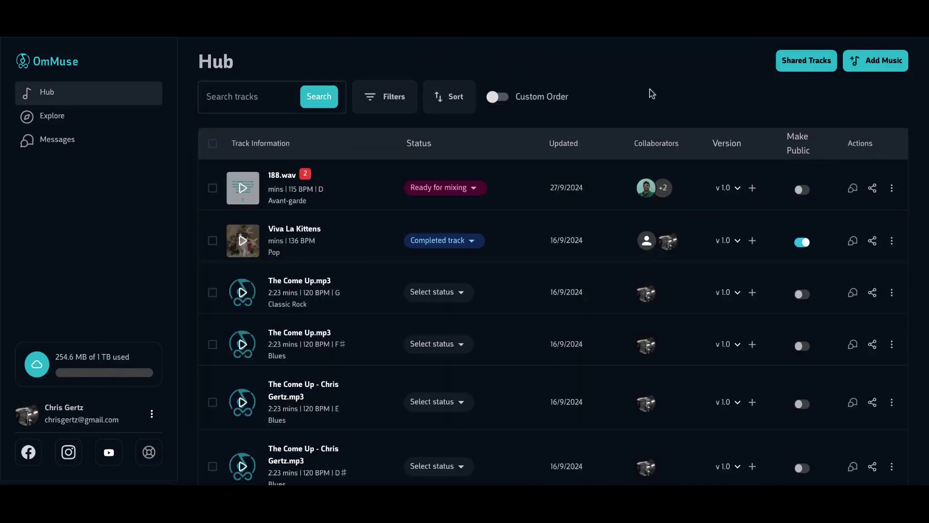
pyautogui.scroll(-5, 611, 321)
pyautogui.scroll(-2, 611, 321)
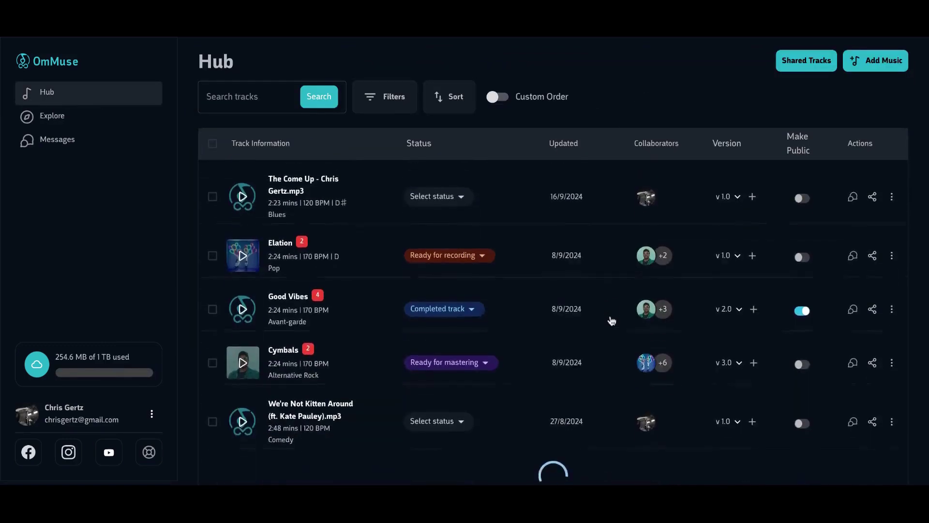
# - Open the form for adding music and review its audio file, artwork, artist, album and genre fields
pyautogui.click(887, 67)
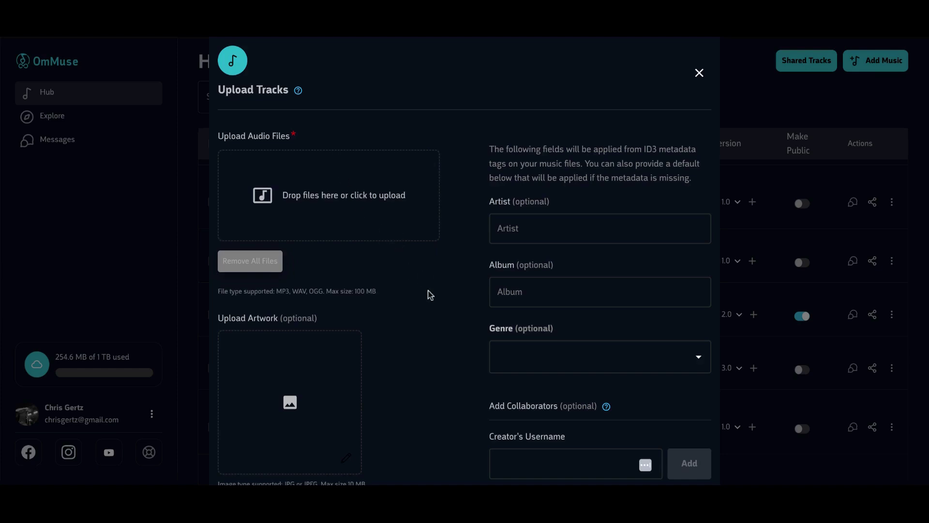
pyautogui.scroll(-1, 430, 295)
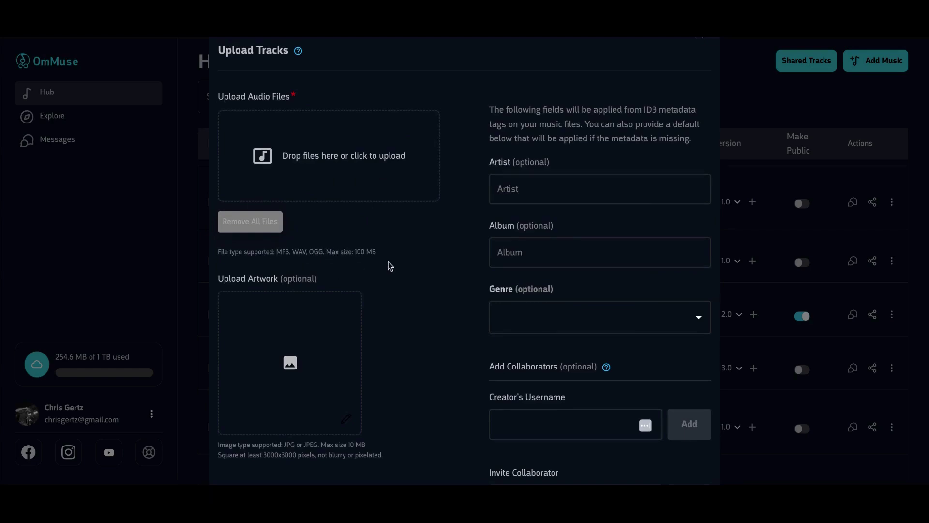
pyautogui.scroll(-2, 390, 266)
pyautogui.scroll(1, 419, 192)
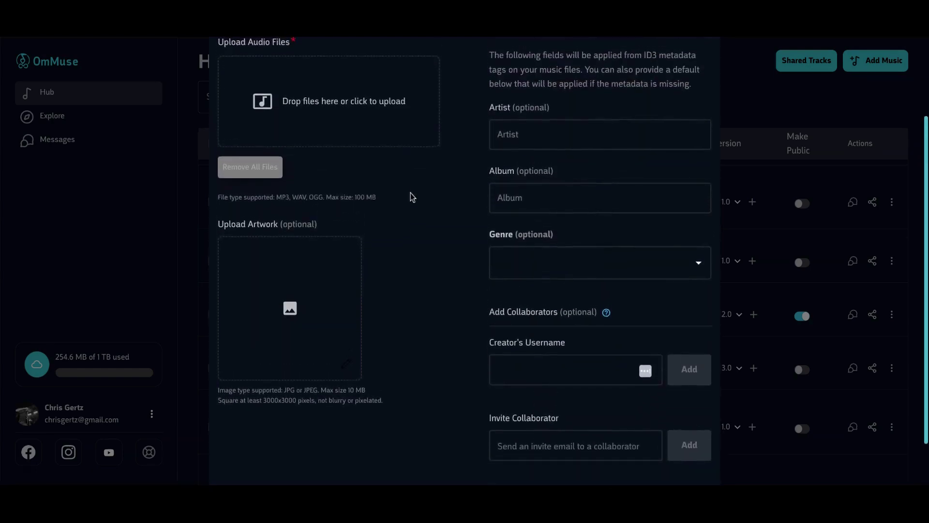
pyautogui.scroll(1, 415, 236)
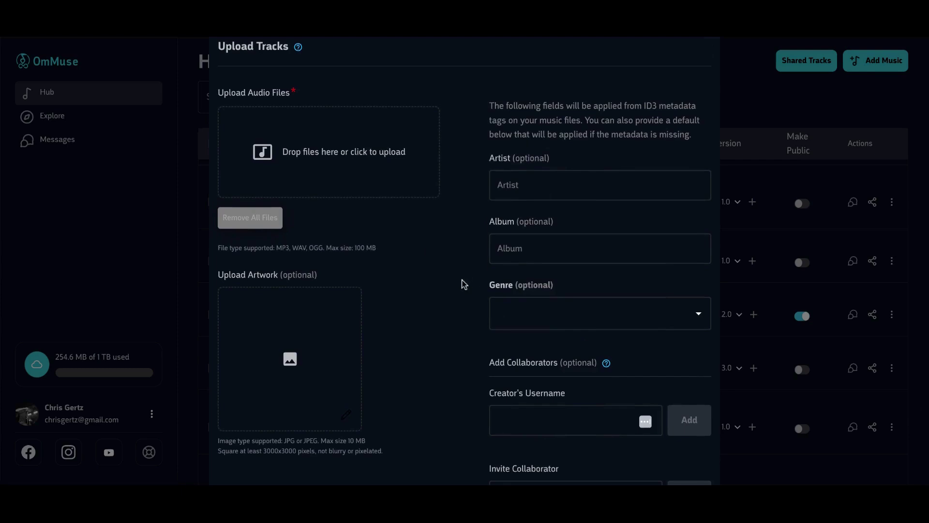
pyautogui.scroll(-1, 463, 284)
pyautogui.scroll(-1, 467, 297)
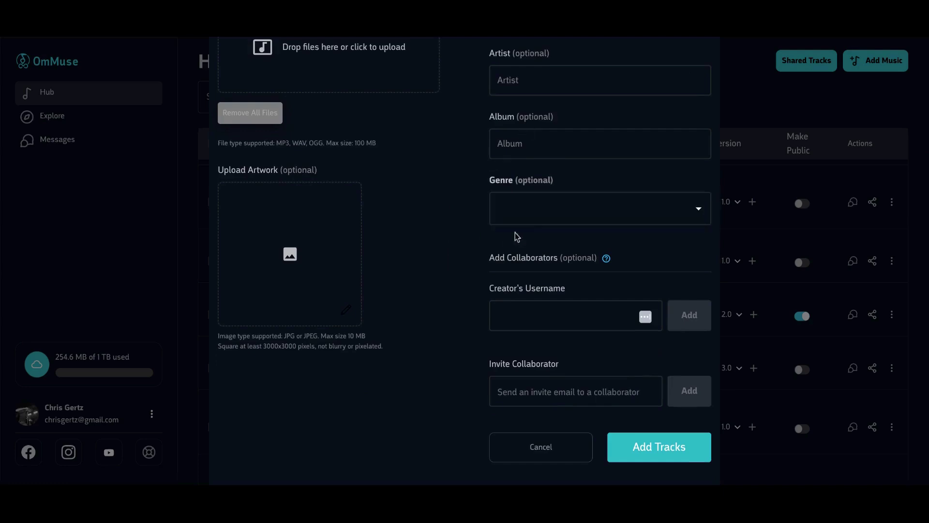
# - Examine the creator username suggestions and the collaborator invite field, and close the upload form without adding tracks
pyautogui.click(580, 309)
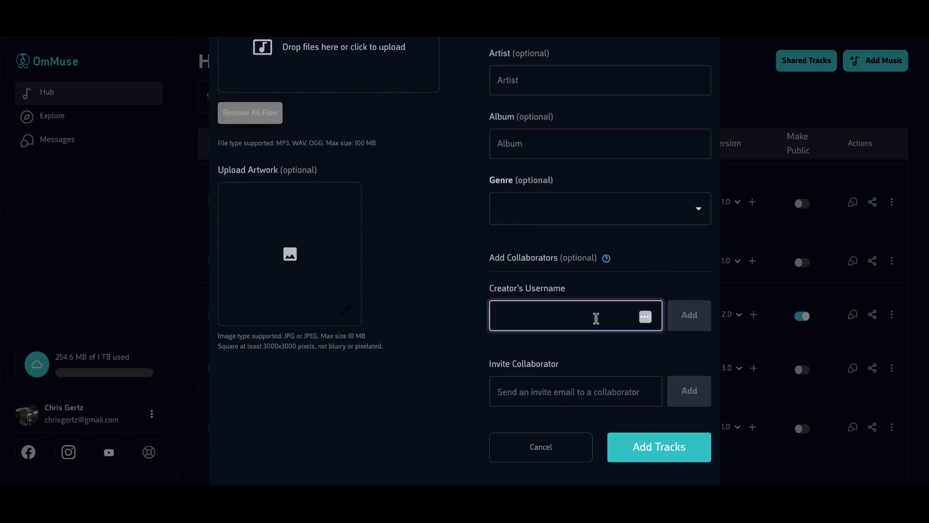
pyautogui.click(567, 314)
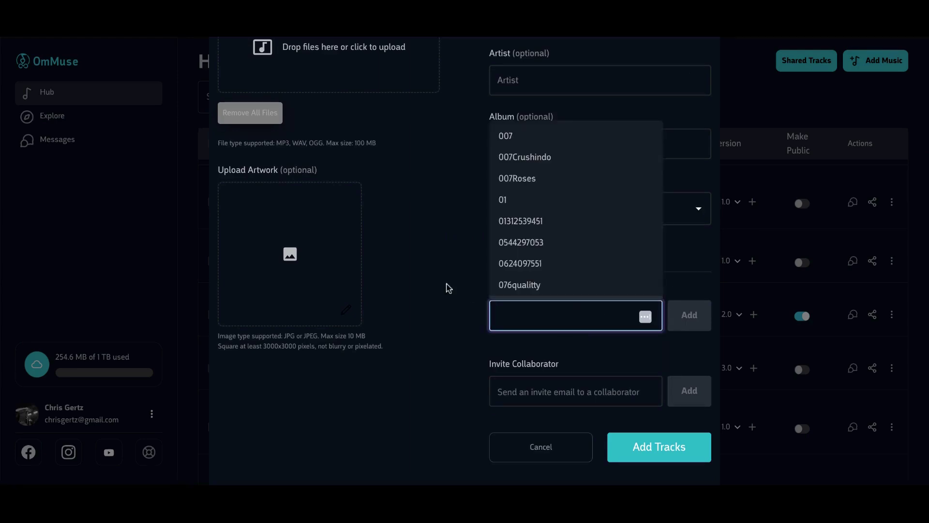
pyautogui.scroll(-10, 543, 244)
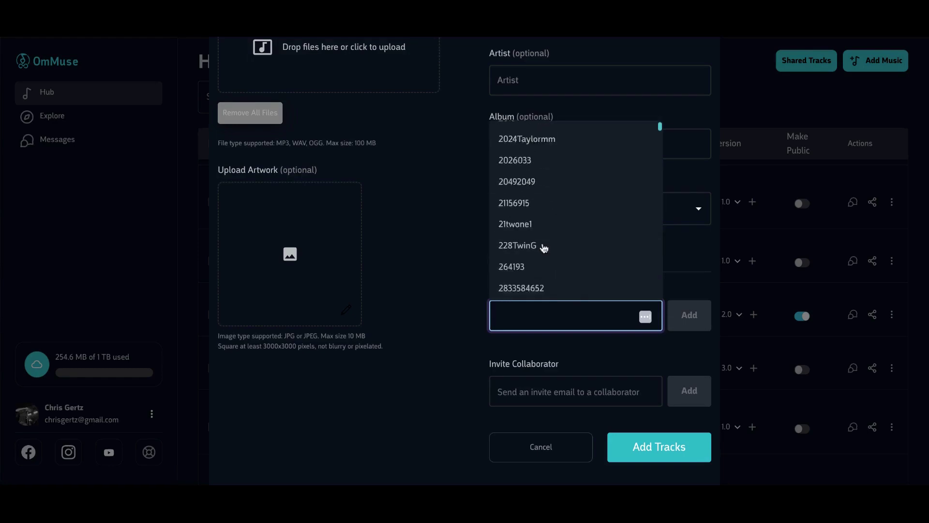
pyautogui.click(427, 234)
pyautogui.click(536, 397)
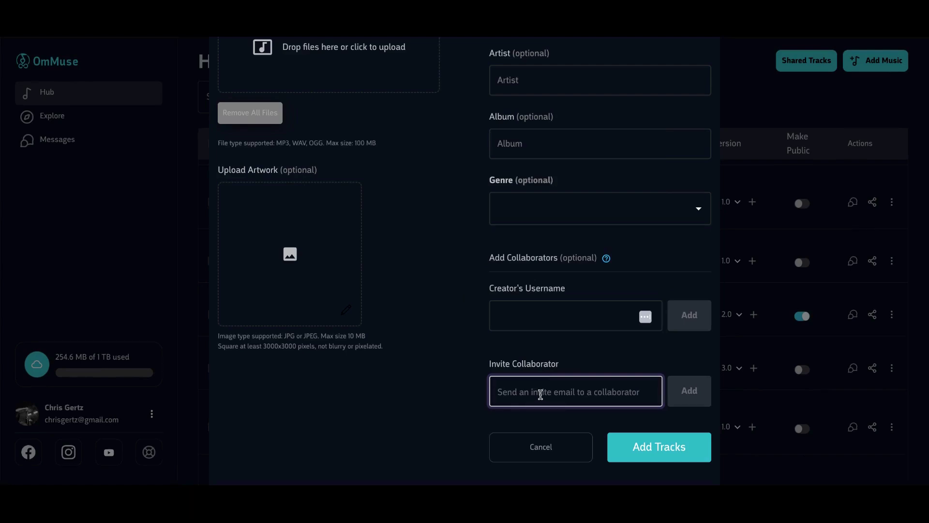
pyautogui.click(466, 344)
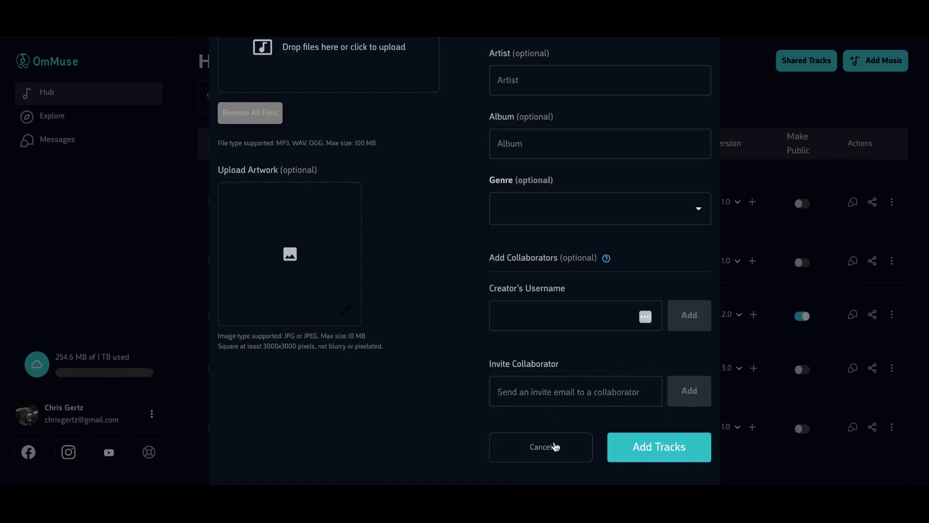
pyautogui.click(550, 447)
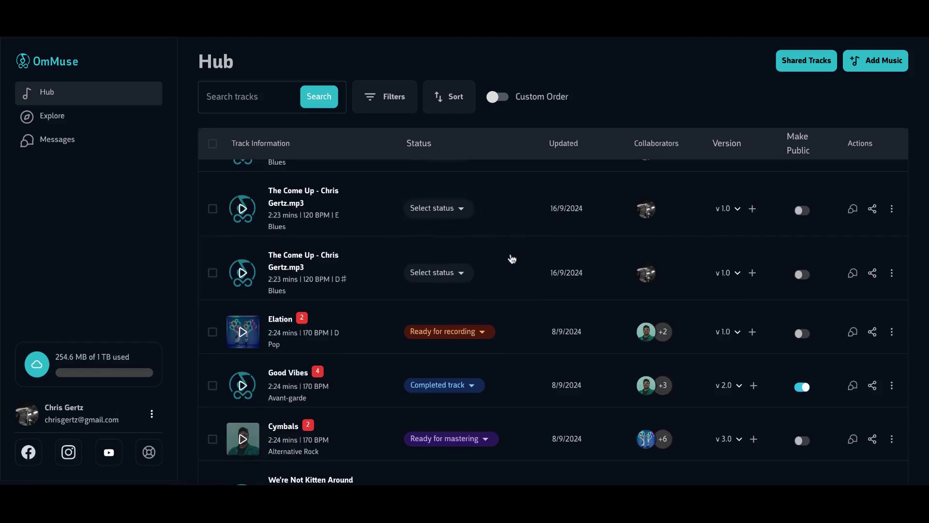
# - View the status options available for the Elation track without changing its status
pyautogui.scroll(-1, 508, 262)
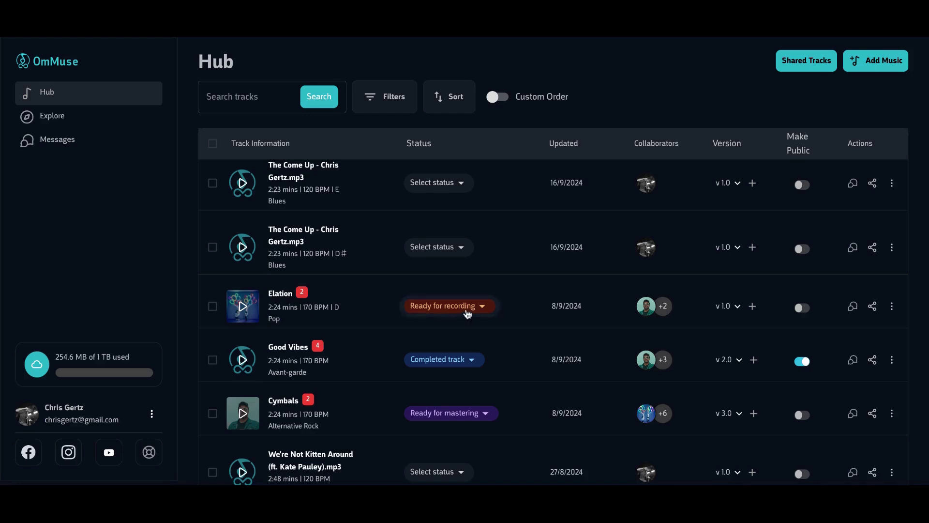
pyautogui.click(482, 310)
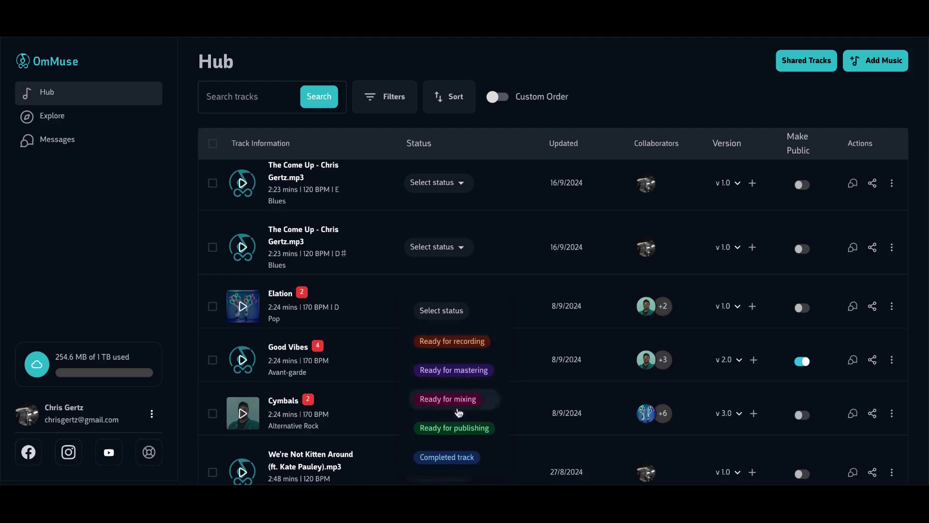
pyautogui.click(513, 279)
# - Expand the version history of the Cymbals track, review its earlier versions, and collapse it again
pyautogui.scroll(-2, 658, 321)
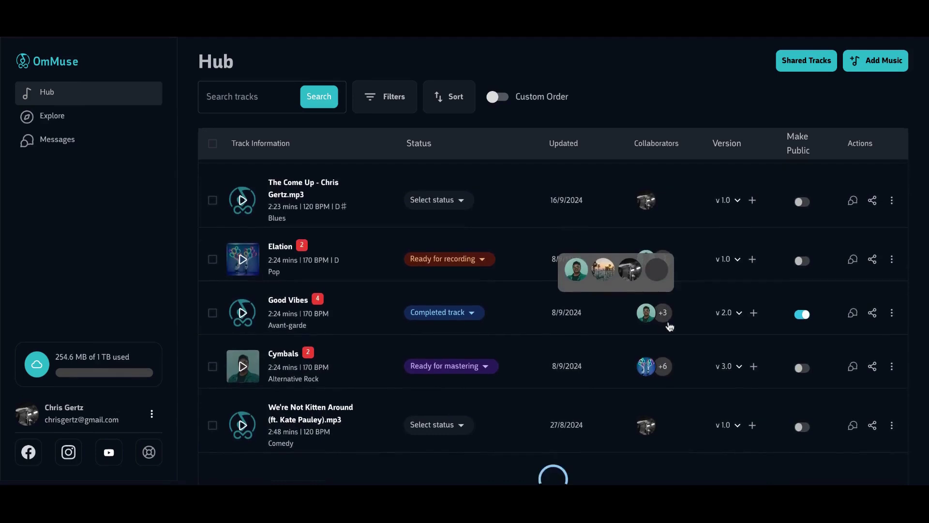
pyautogui.click(738, 368)
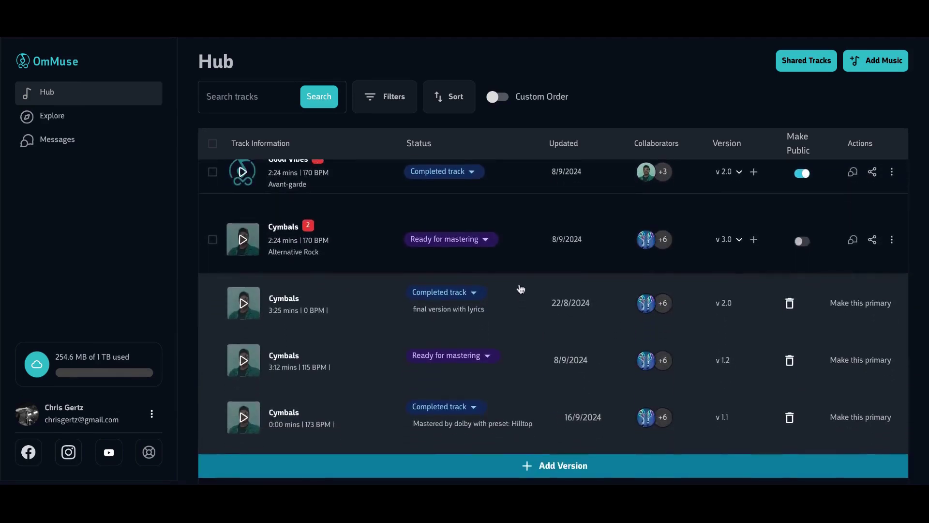
pyautogui.scroll(-1, 518, 381)
pyautogui.scroll(1, 519, 380)
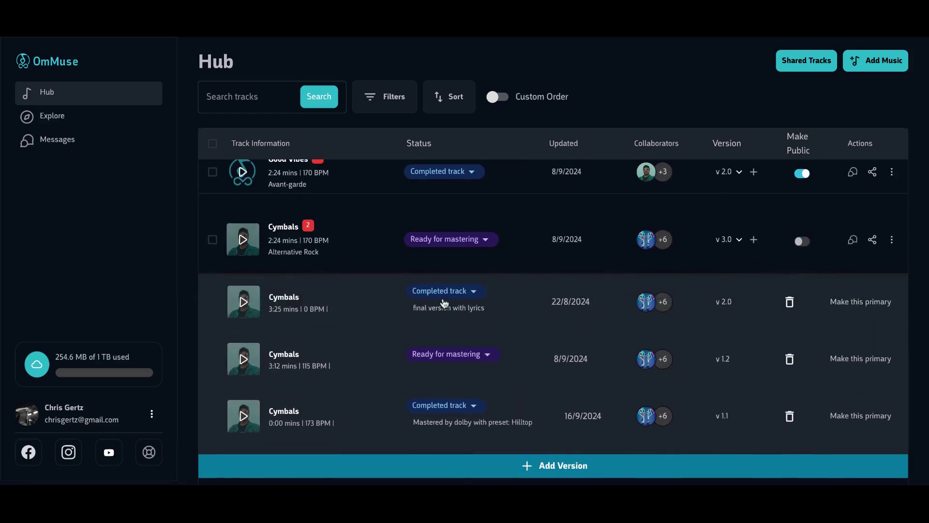
pyautogui.scroll(-1, 460, 323)
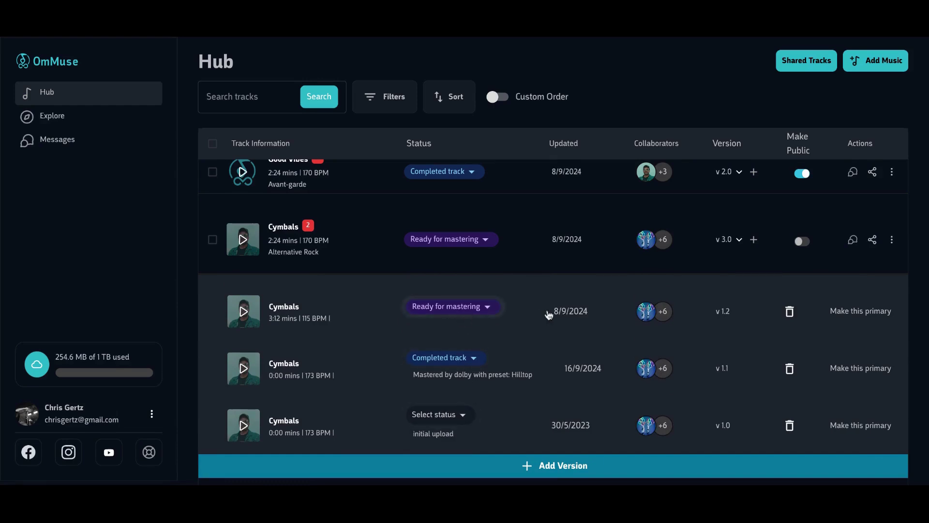
pyautogui.click(739, 240)
# - Expand the version history of "Overboard: The Dead and Dying", examine each version's status, notes and collaborators, and collapse it
pyautogui.scroll(-10, 685, 321)
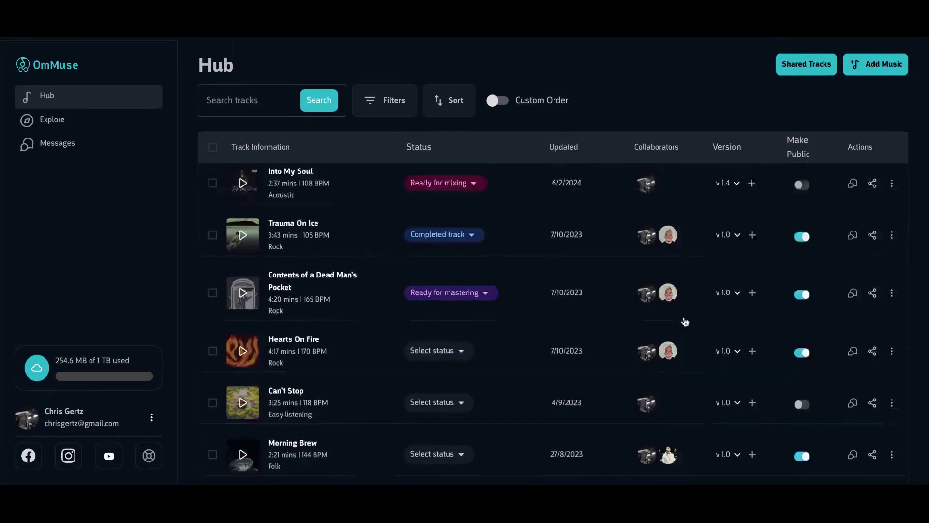
pyautogui.scroll(6, 553, 321)
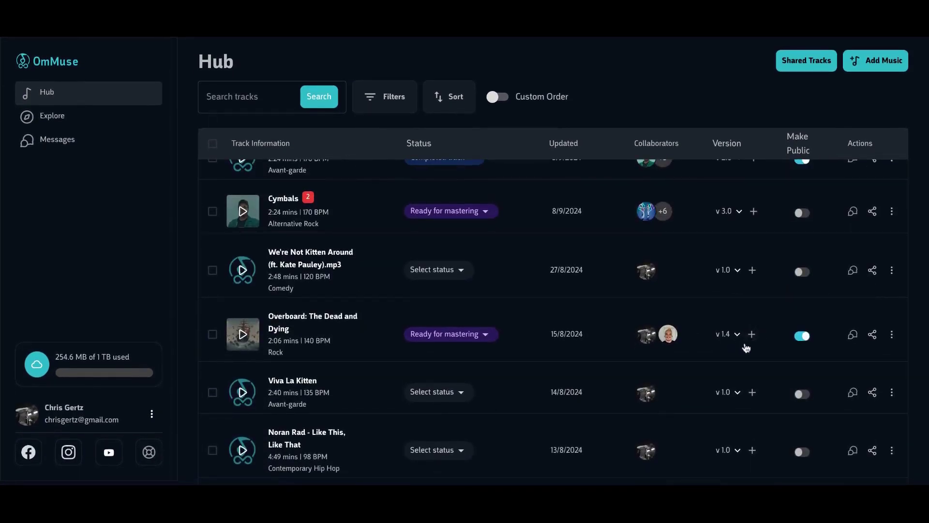
pyautogui.click(737, 335)
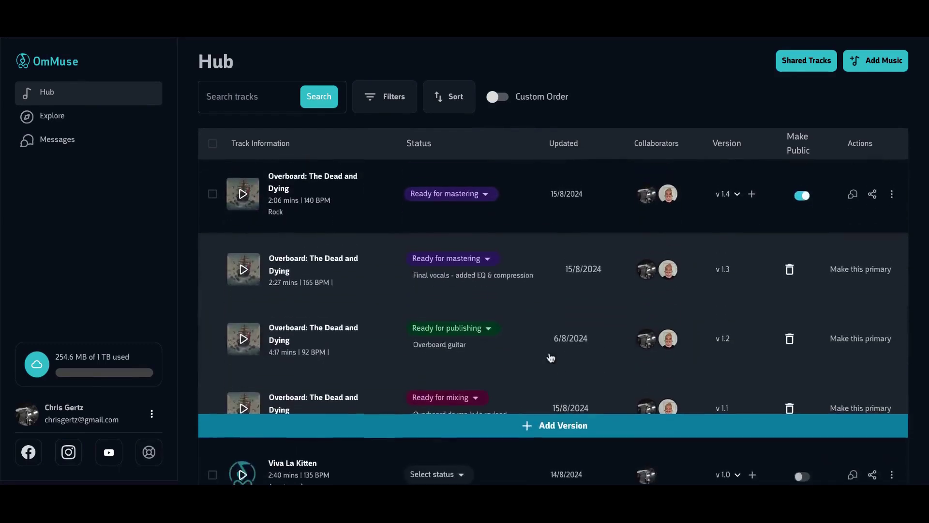
pyautogui.scroll(-1, 542, 339)
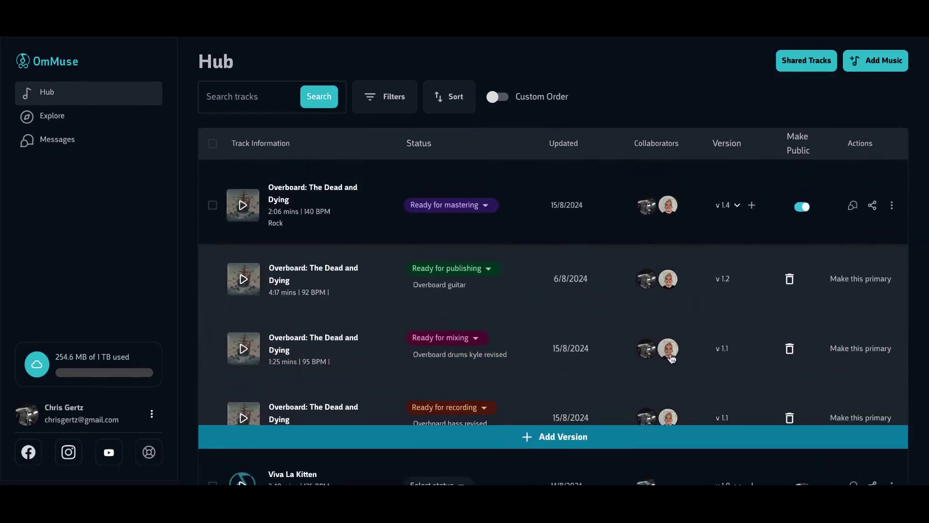
pyautogui.moveTo(670, 350)
pyautogui.scroll(-1, 626, 326)
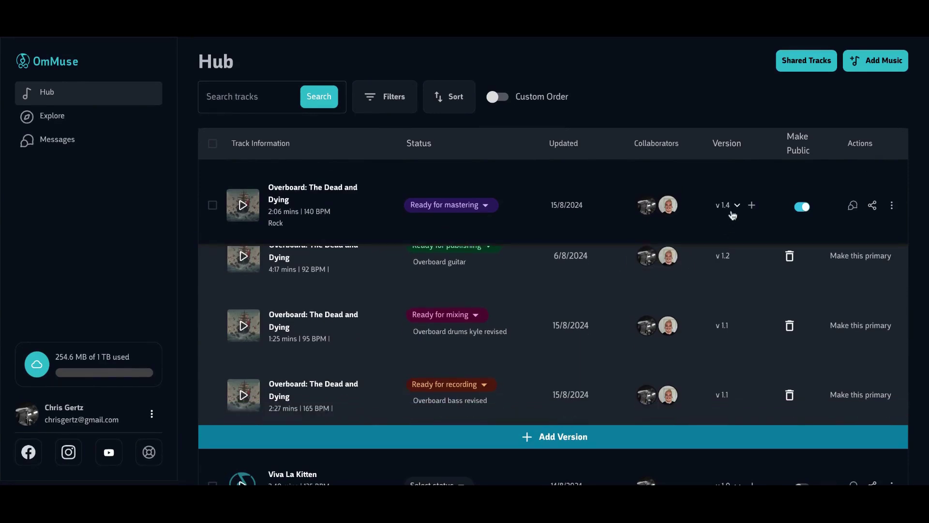
pyautogui.scroll(-1, 732, 388)
pyautogui.scroll(3, 732, 388)
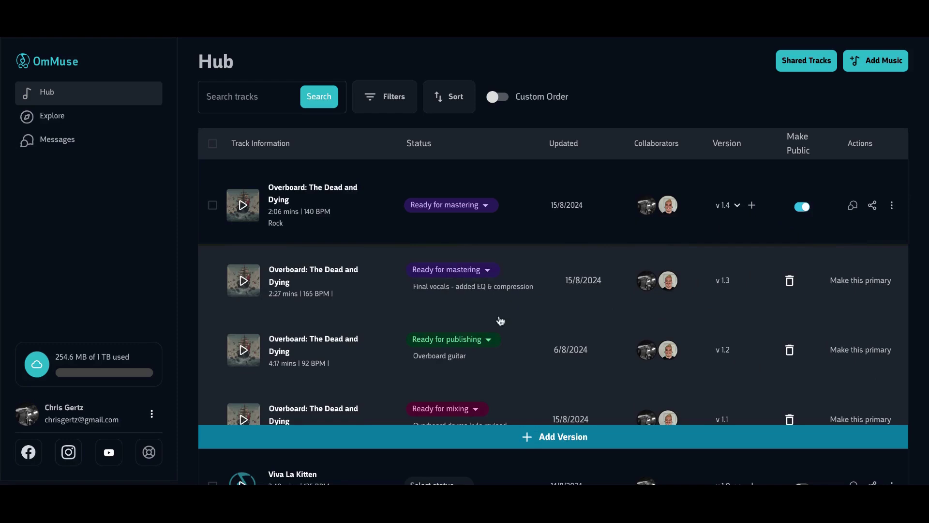
pyautogui.click(735, 205)
pyautogui.scroll(1, 750, 218)
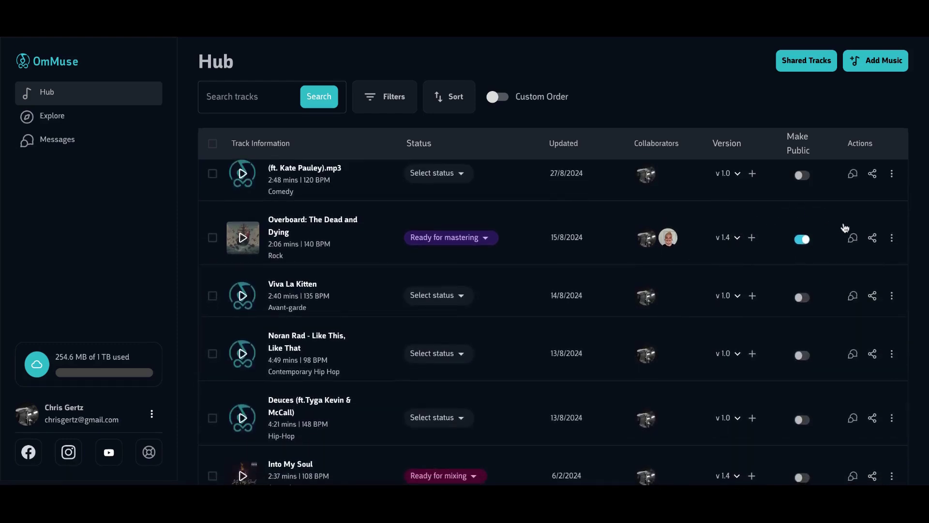
# - Open the group conversation of the Good Vibes track, read the August 27 messages, and close it
pyautogui.scroll(3, 755, 305)
pyautogui.scroll(2, 758, 308)
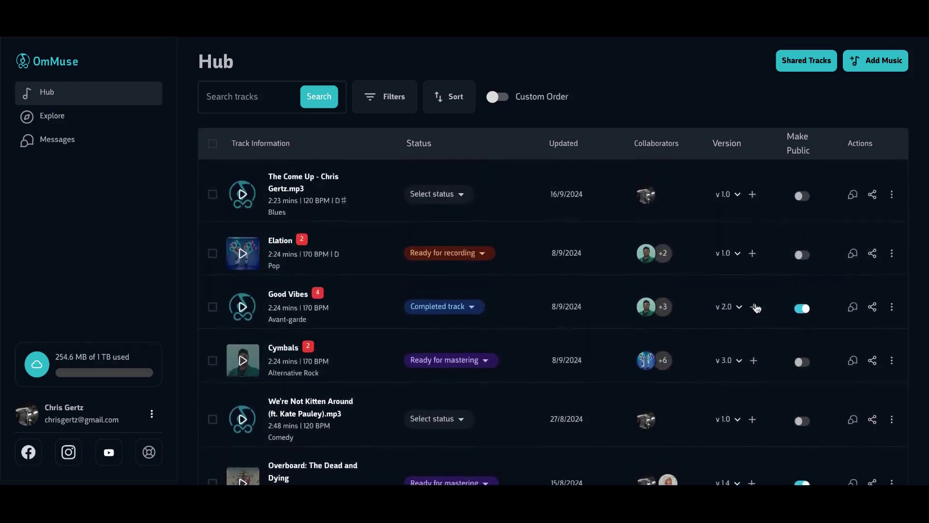
pyautogui.click(853, 317)
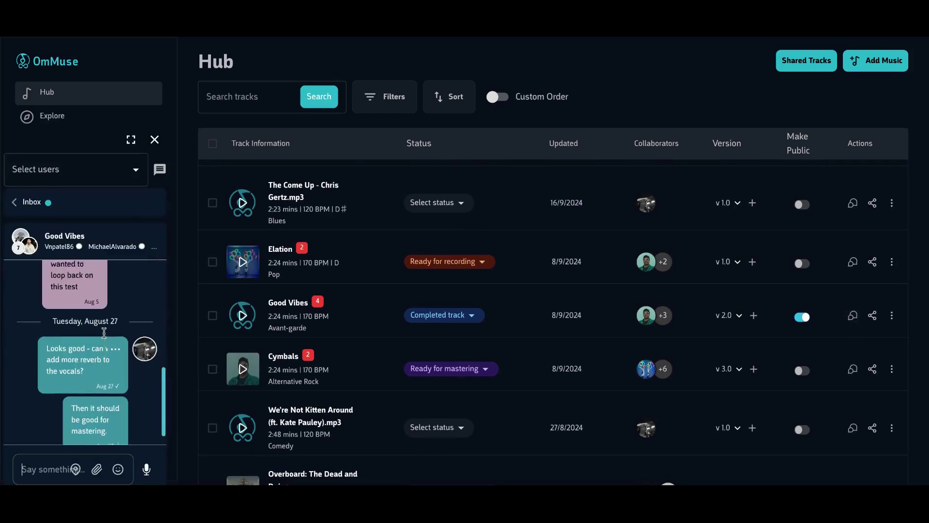
pyautogui.scroll(1, 83, 298)
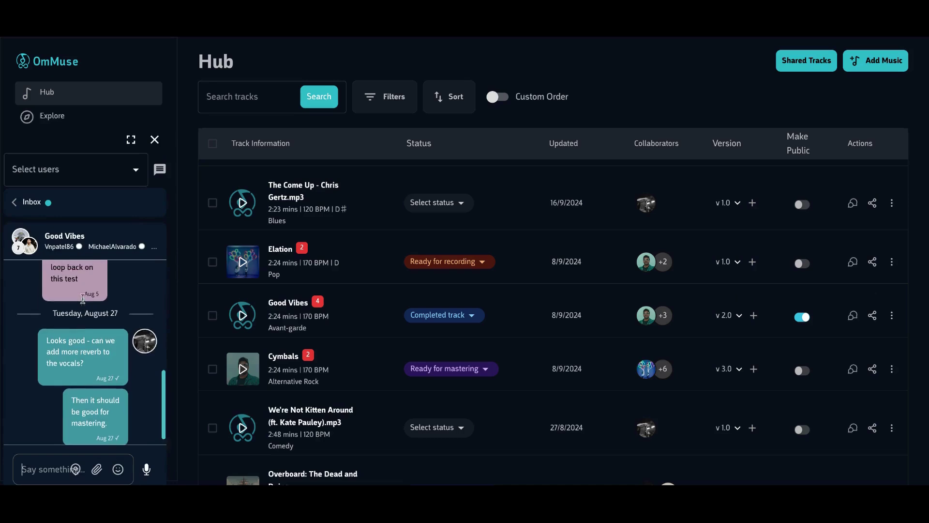
pyautogui.scroll(-1, 94, 310)
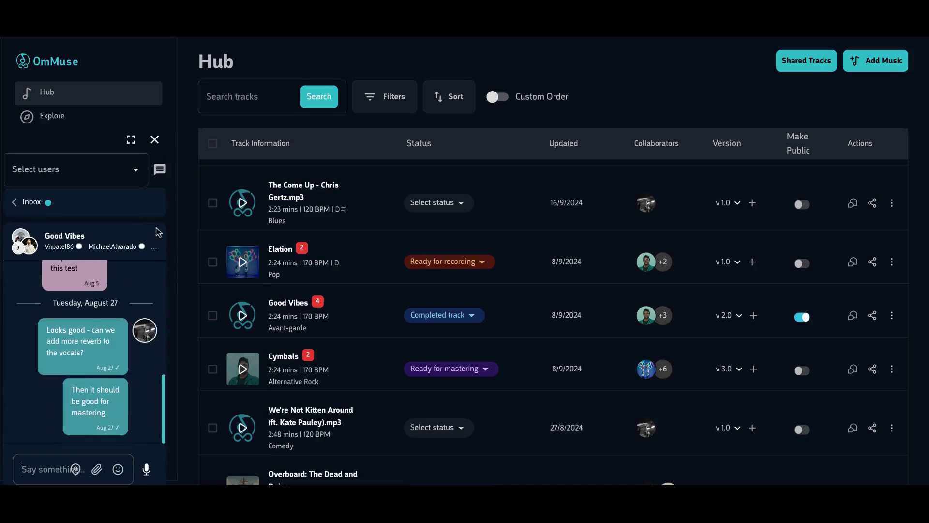
pyautogui.click(156, 141)
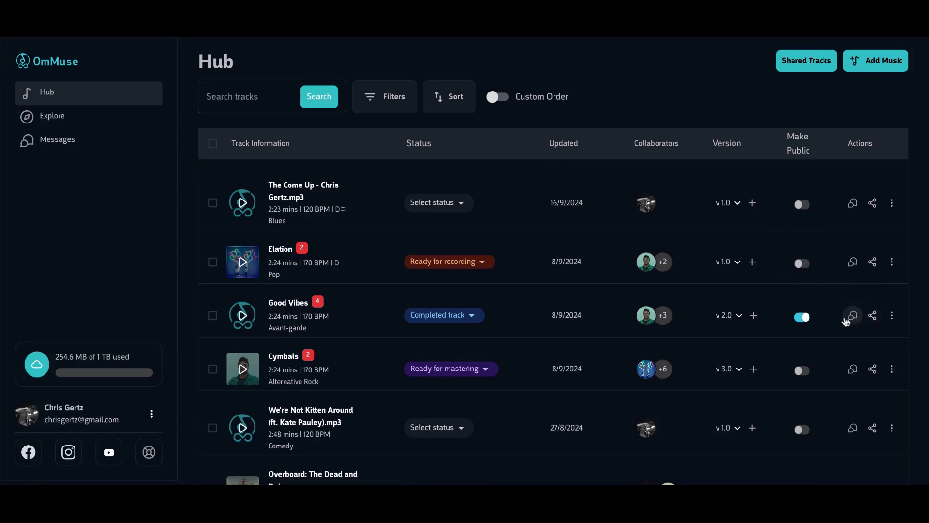
# - Try the Allow Download option in the Good Vibes share settings without creating a link, and view the track's additional actions
pyautogui.click(873, 318)
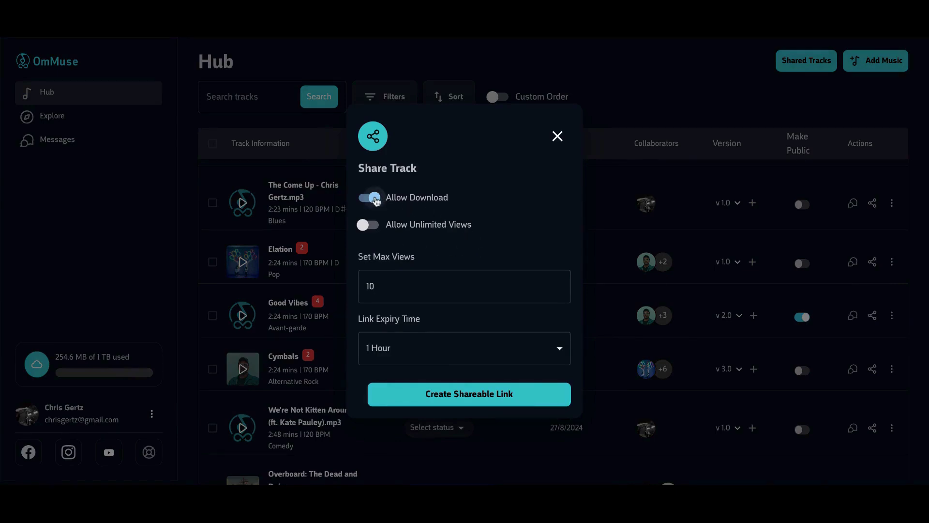
pyautogui.click(375, 200)
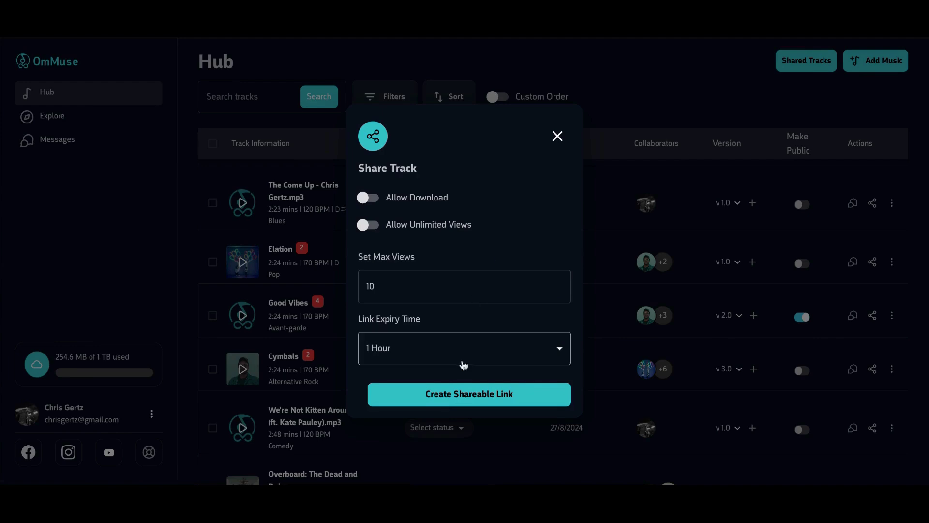
pyautogui.click(557, 136)
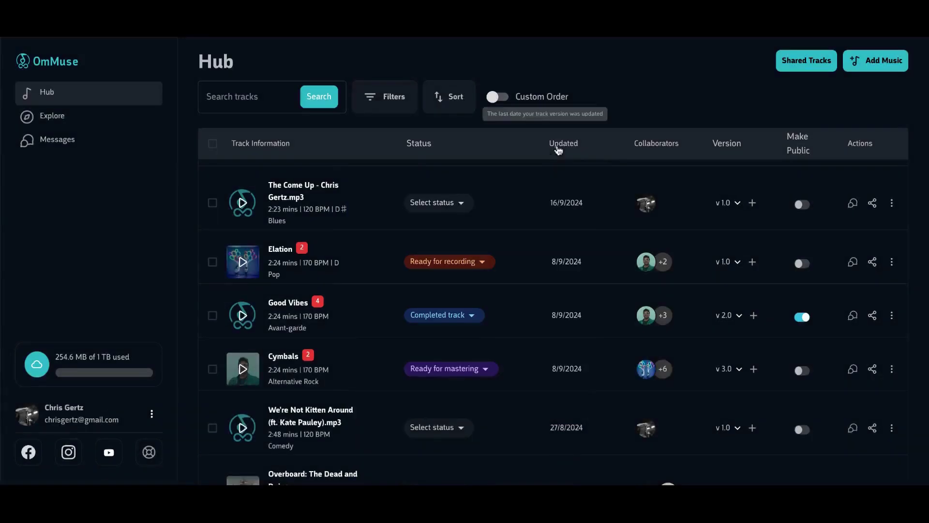
pyautogui.click(892, 316)
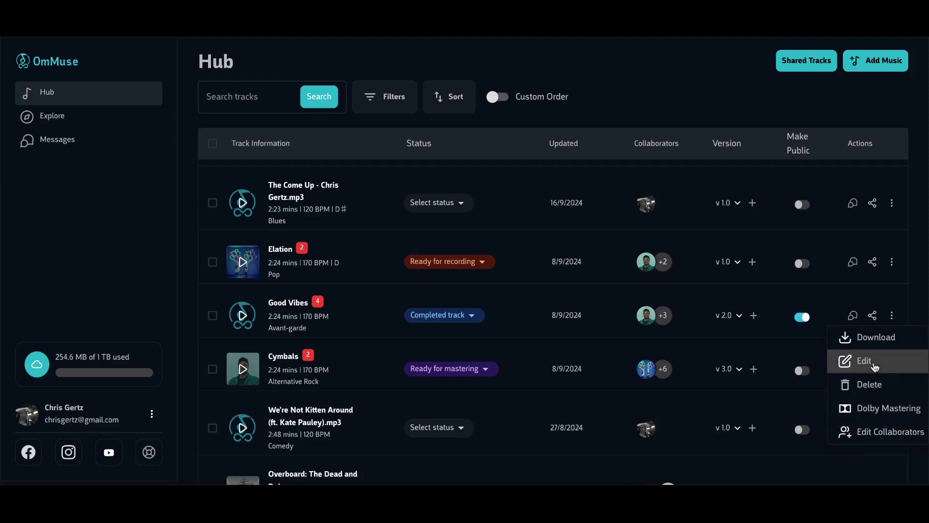
pyautogui.click(711, 102)
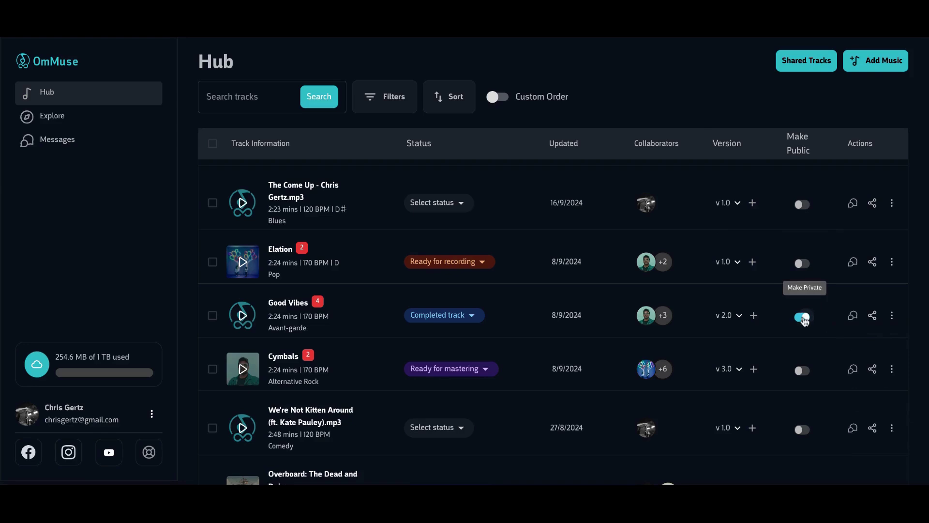
# - Browse the featured artists' tracks in Explore and view the genre filter choices without applying any
pyautogui.click(65, 122)
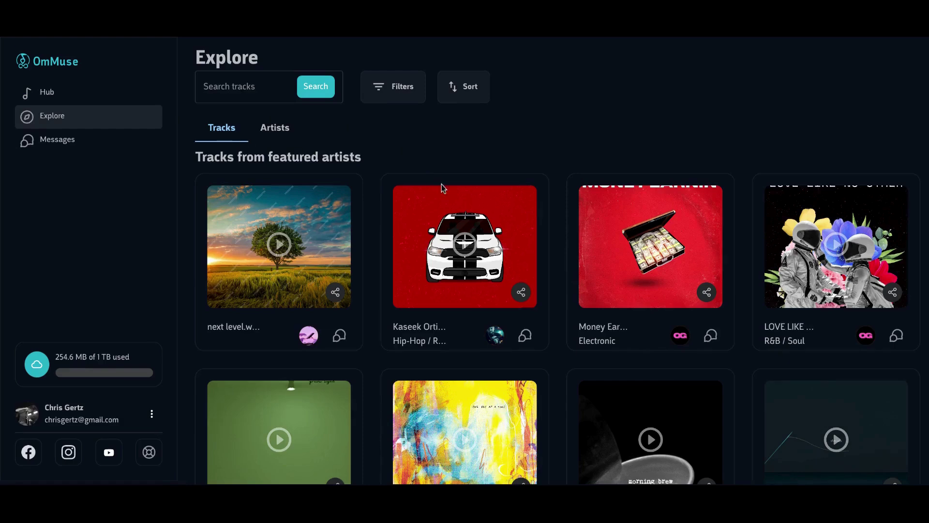
pyautogui.scroll(-4, 351, 274)
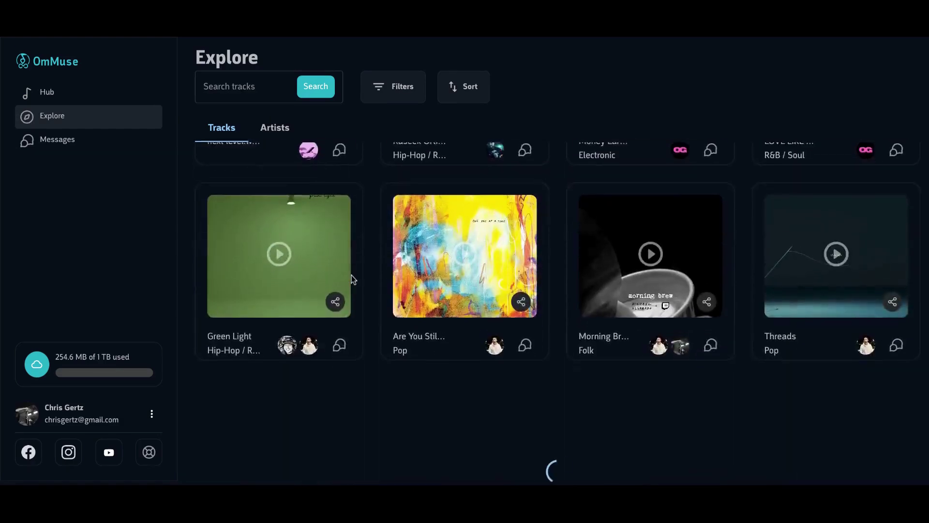
pyautogui.scroll(4, 351, 275)
pyautogui.click(398, 90)
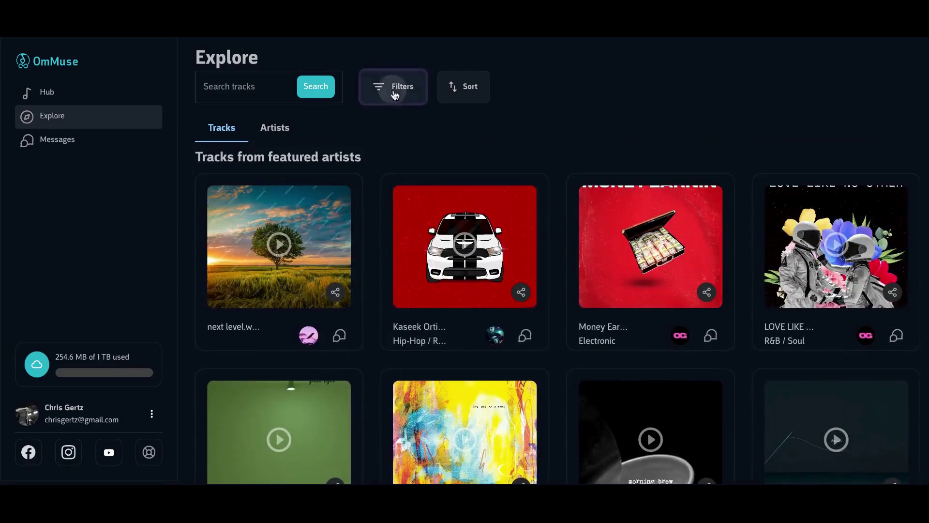
pyautogui.click(437, 177)
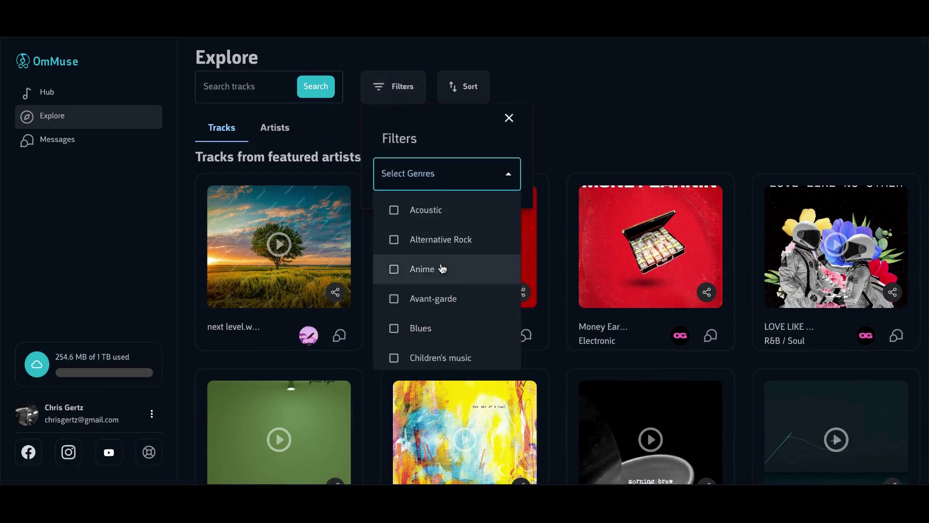
pyautogui.scroll(-5, 439, 266)
pyautogui.click(633, 78)
pyautogui.click(632, 78)
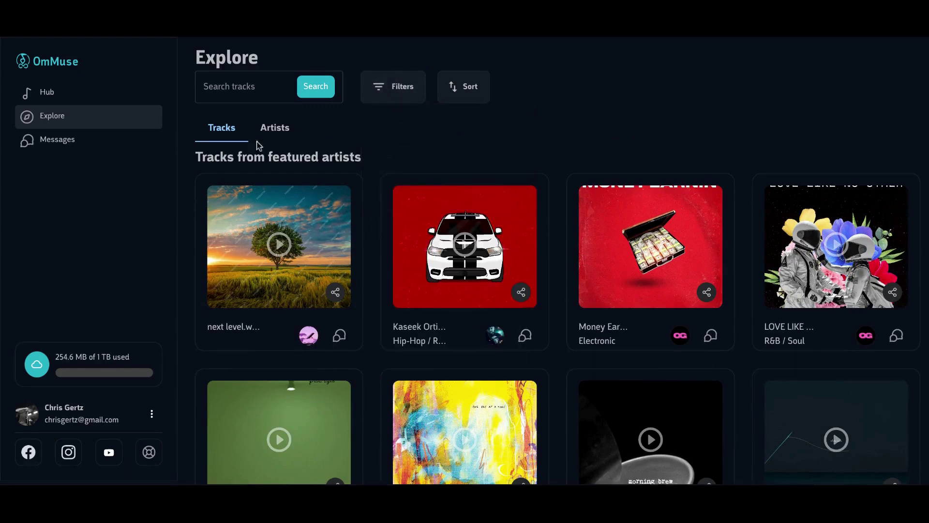
# - Browse the featured artists in Explore, examine the profile and tracks of the artist pictured at the piano, and return
pyautogui.click(278, 131)
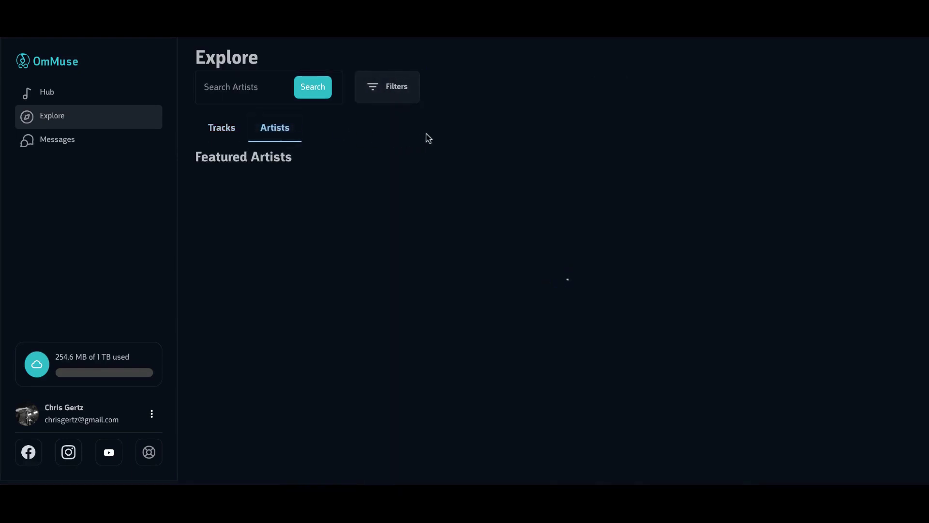
pyautogui.scroll(-4, 492, 174)
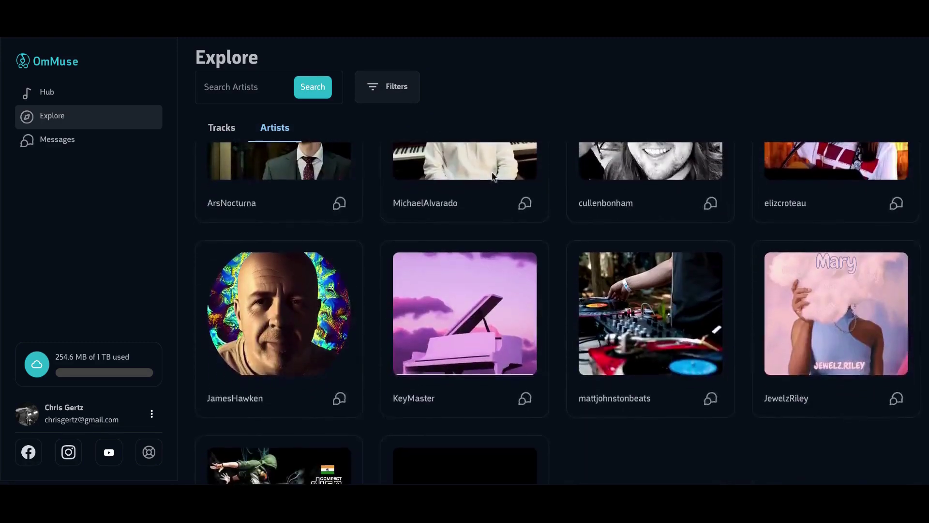
pyautogui.scroll(3, 492, 174)
pyautogui.click(459, 220)
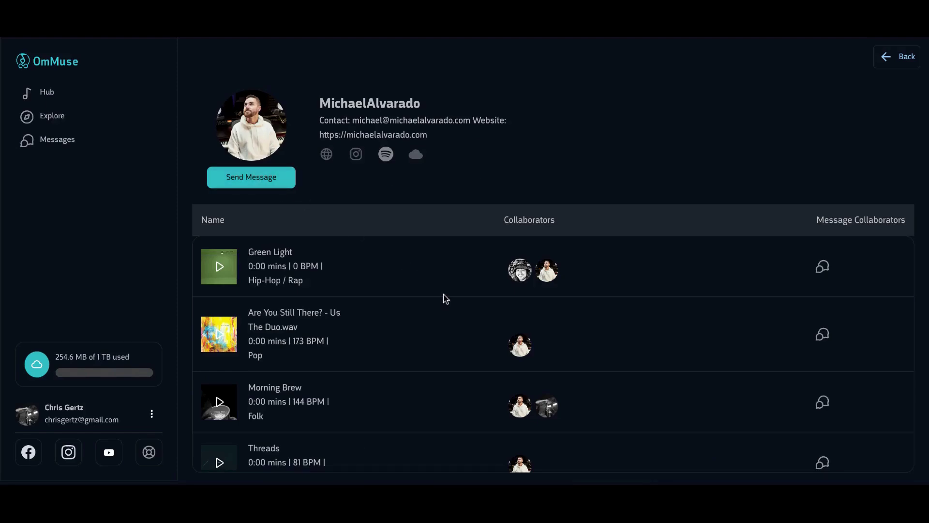
pyautogui.scroll(-1, 306, 364)
pyautogui.scroll(1, 342, 379)
pyautogui.moveTo(525, 279)
pyautogui.click(905, 57)
# - Enable custom ordering in the Hub and move "We're Not Kitten Around" below "03 Shri Ram Jai Ram - Raag Ka"
pyautogui.click(66, 95)
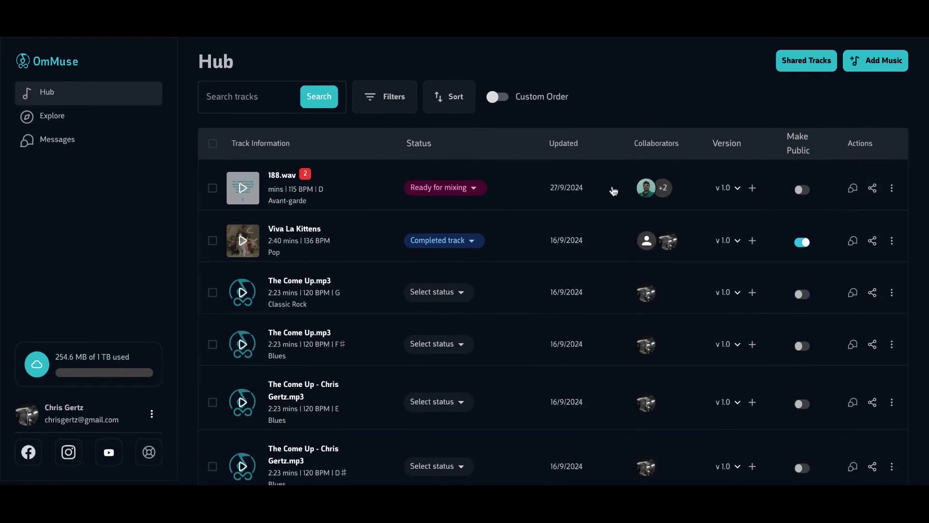
pyautogui.click(534, 94)
pyautogui.scroll(-5, 368, 242)
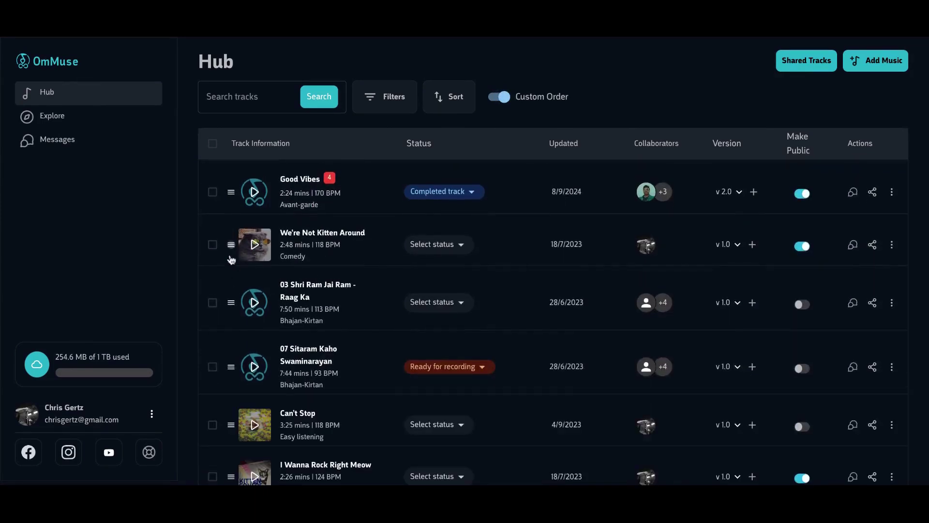
pyautogui.moveTo(231, 260); pyautogui.dragTo(232, 261)
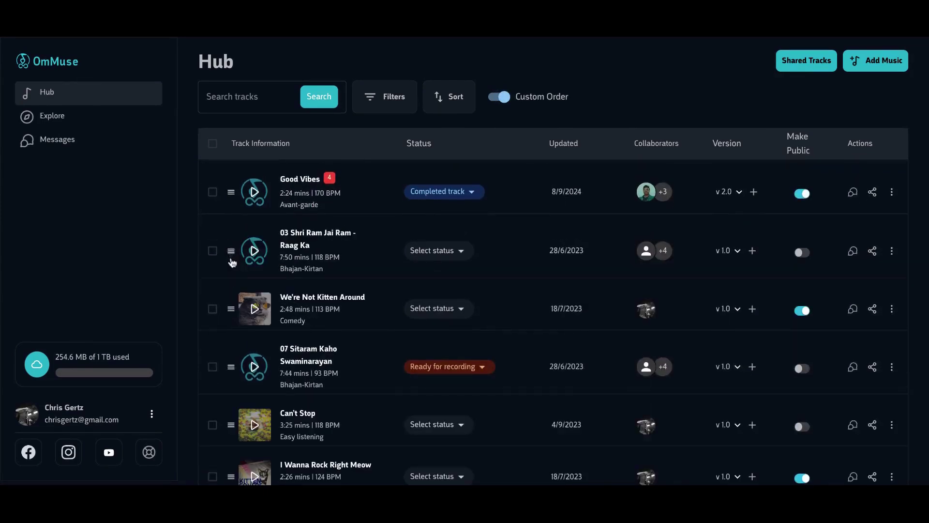
pyautogui.scroll(-2, 252, 357)
pyautogui.scroll(5, 376, 294)
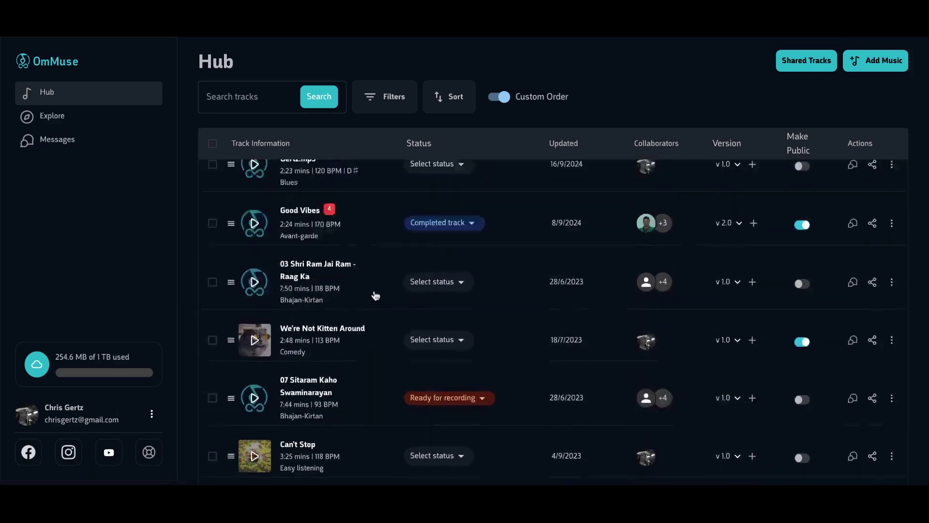
# - Look over the Hub's genre, artist and BPM filters, and filter the tracks by the status Ready for recording
pyautogui.click(394, 101)
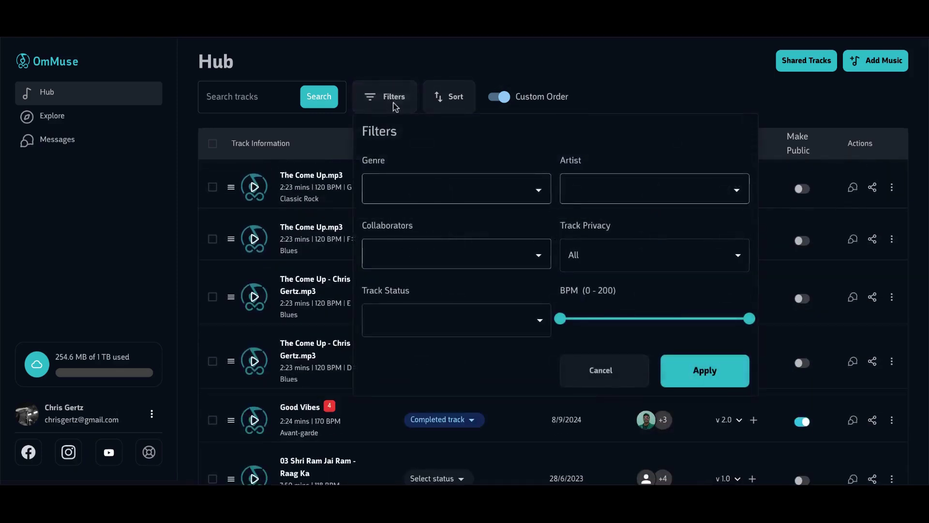
pyautogui.click(457, 182)
pyautogui.click(620, 179)
pyautogui.moveTo(749, 318)
pyautogui.mouseDown()
pyautogui.moveTo(699, 319)
pyautogui.moveTo(754, 317)
pyautogui.mouseUp()
pyautogui.click(495, 329)
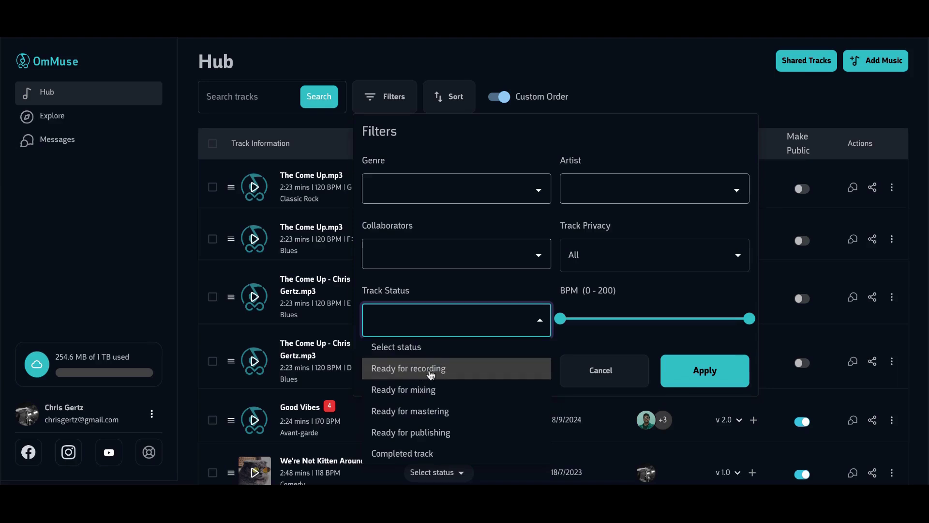
pyautogui.click(430, 374)
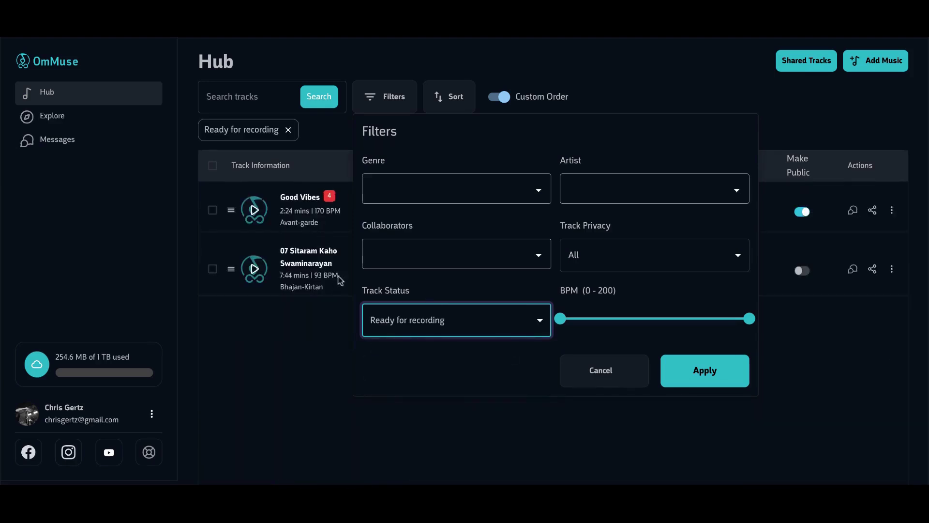
# - Change the track status filter to Select status, close the filters, and look through the filtered track list
pyautogui.click(527, 323)
pyautogui.click(438, 348)
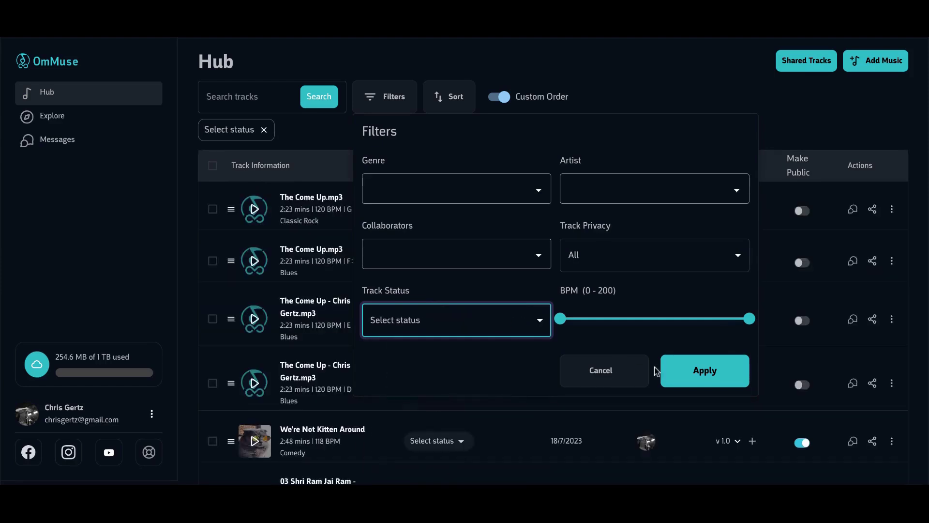
pyautogui.click(618, 371)
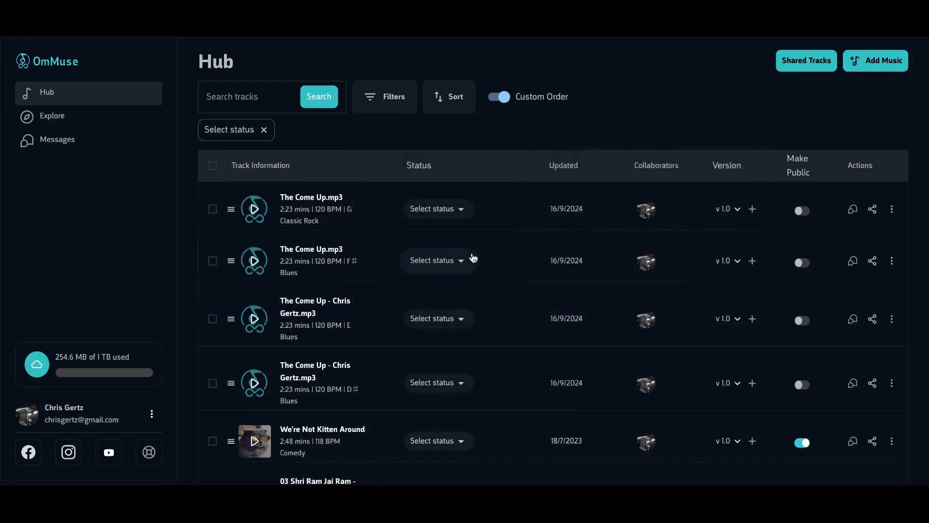
pyautogui.scroll(-3, 476, 331)
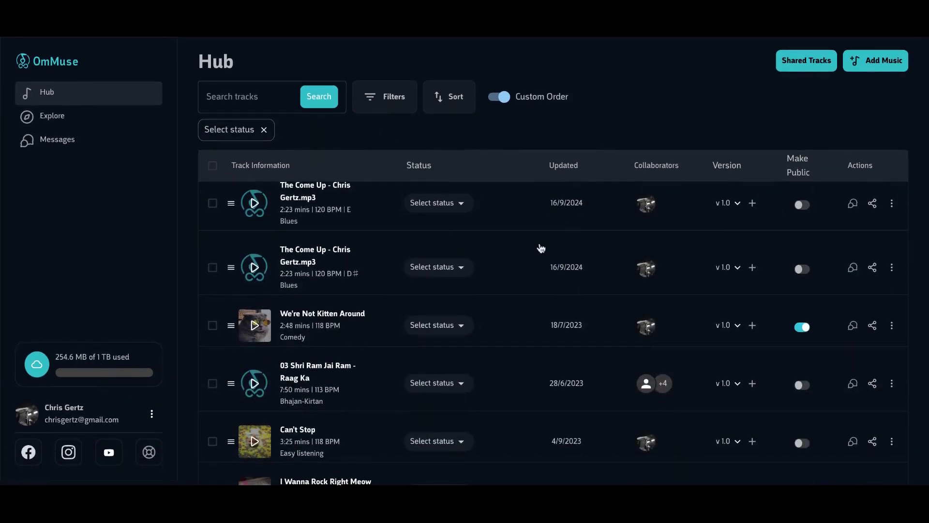
pyautogui.scroll(3, 528, 250)
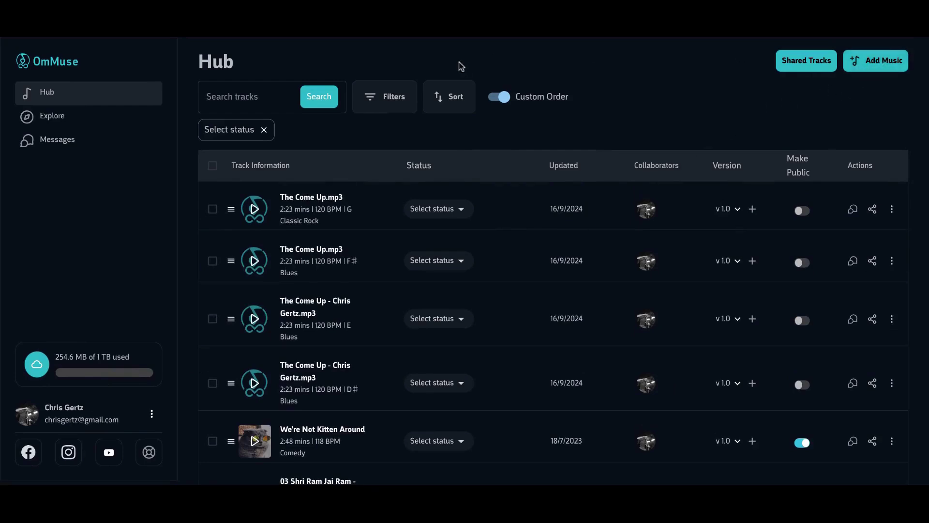
pyautogui.scroll(-3, 453, 244)
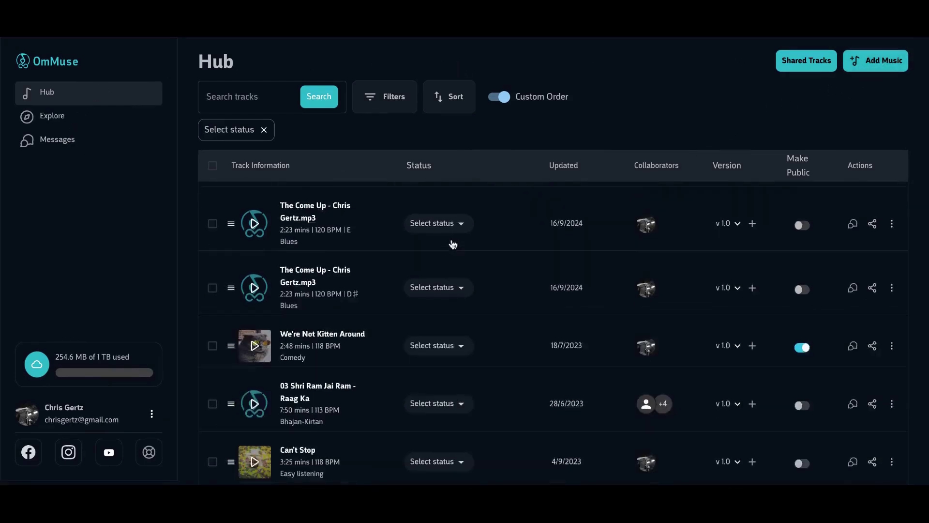
pyautogui.scroll(3, 452, 244)
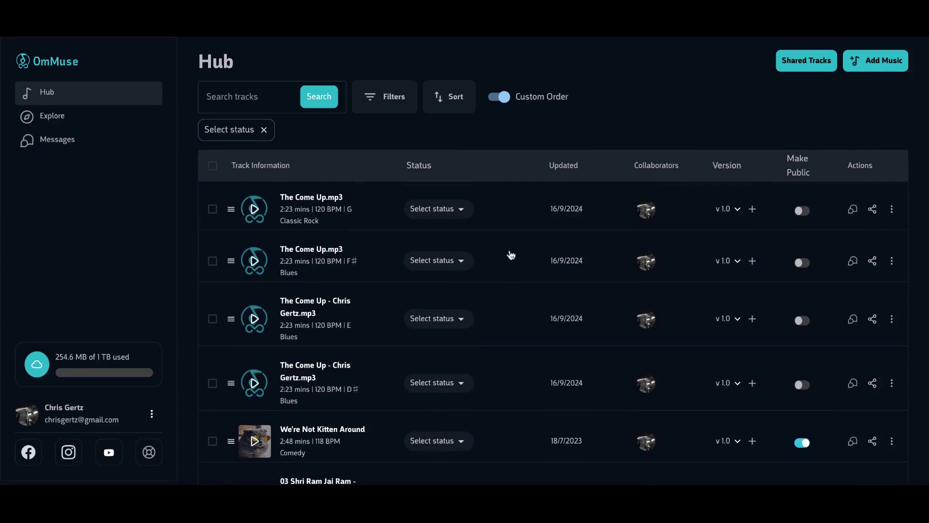